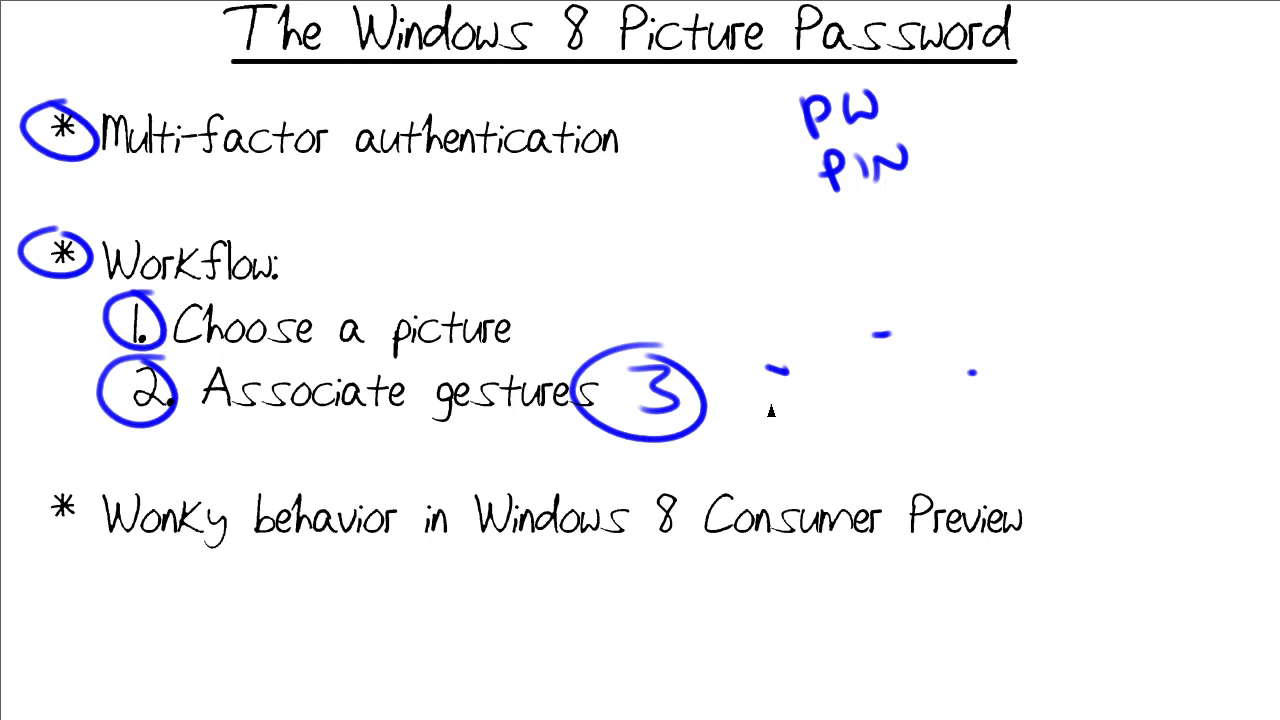
- Draw example gesture shapes with the pen beside 'Associate gestures' on the whiteboard slide
{"action": "mouse_move", "coordinate": [785, 400]}
{"action": "left_mouse_down"}
{"action": "mouse_move", "coordinate": [950, 393]}
{"action": "mouse_move", "coordinate": [979, 404]}
{"action": "left_mouse_up"}
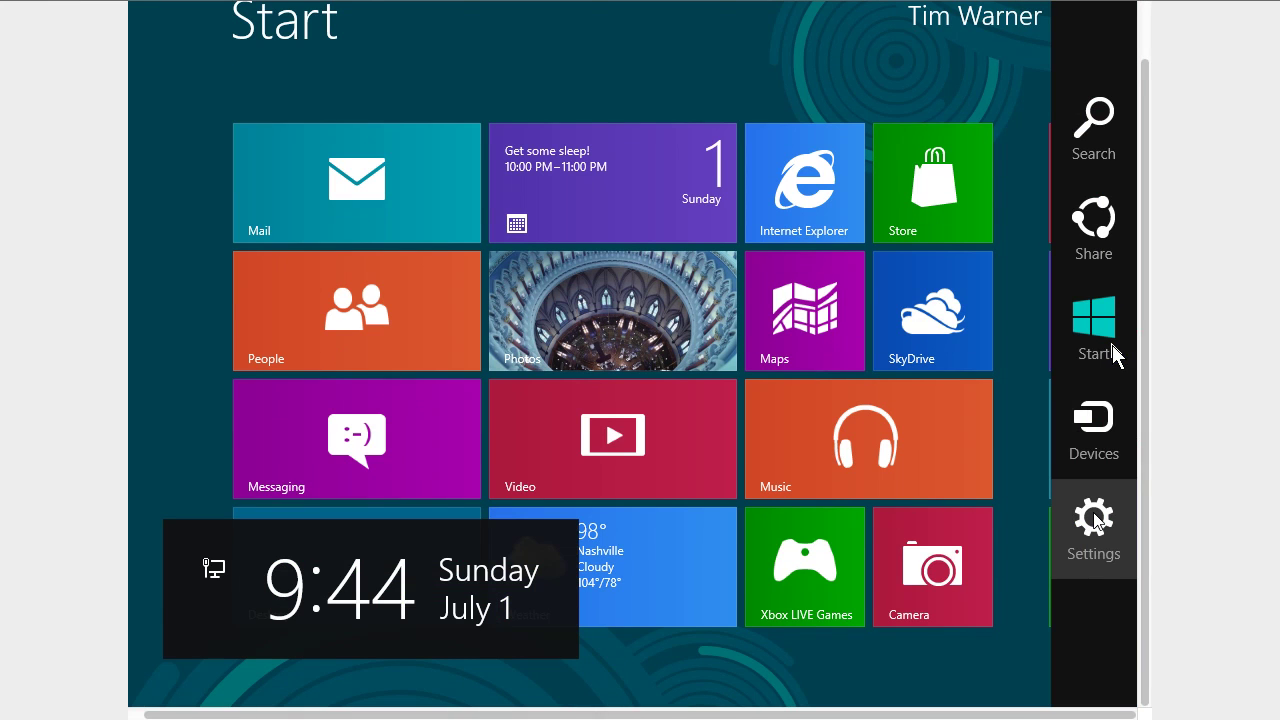
- Open Change PC settings from the Settings charm on the Start screen
{"action": "left_click", "coordinate": [1092, 530]}
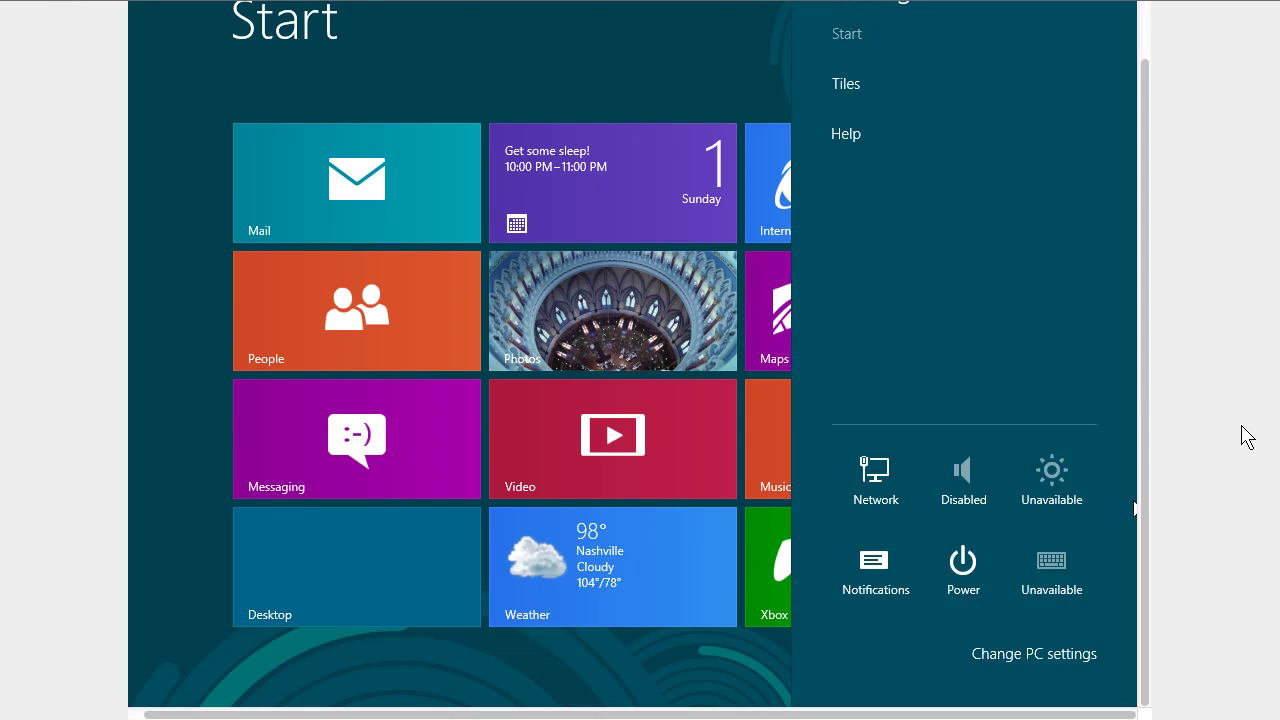
{"action": "left_click", "coordinate": [1018, 645]}
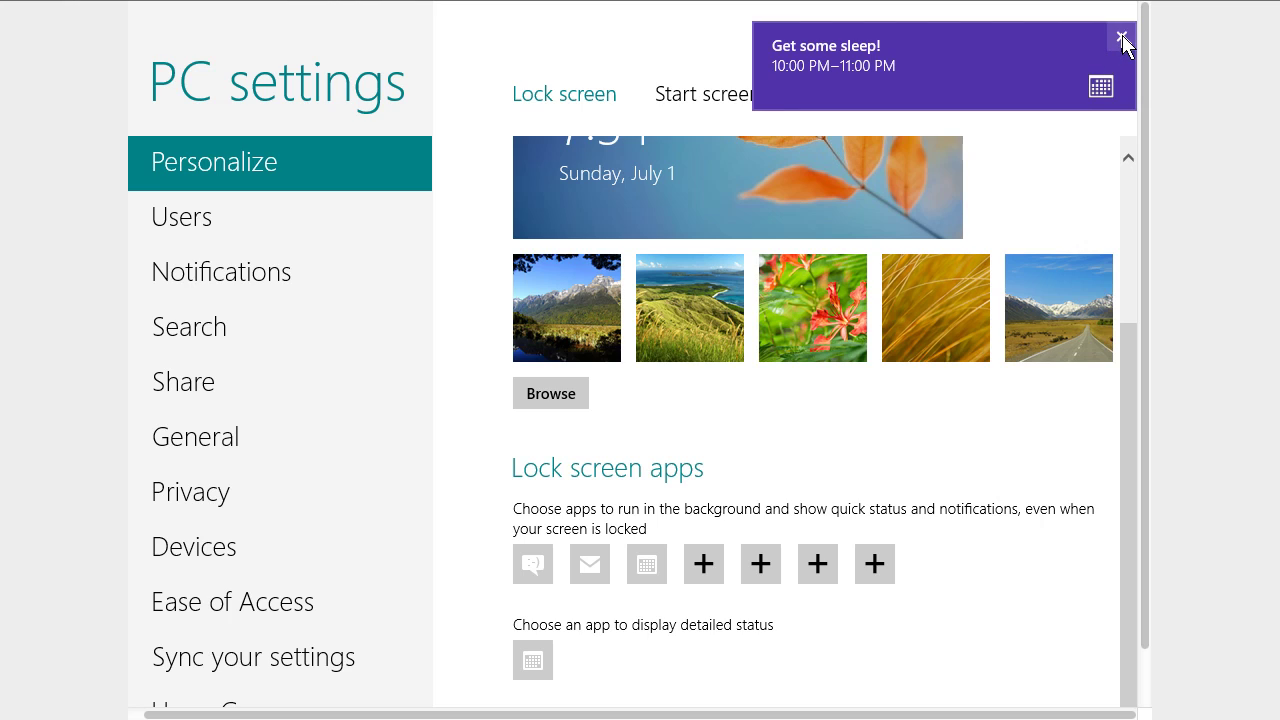
- Dismiss the 'Get some sleep!' reminder and remove the picture password under Users
{"action": "left_click", "coordinate": [1121, 38]}
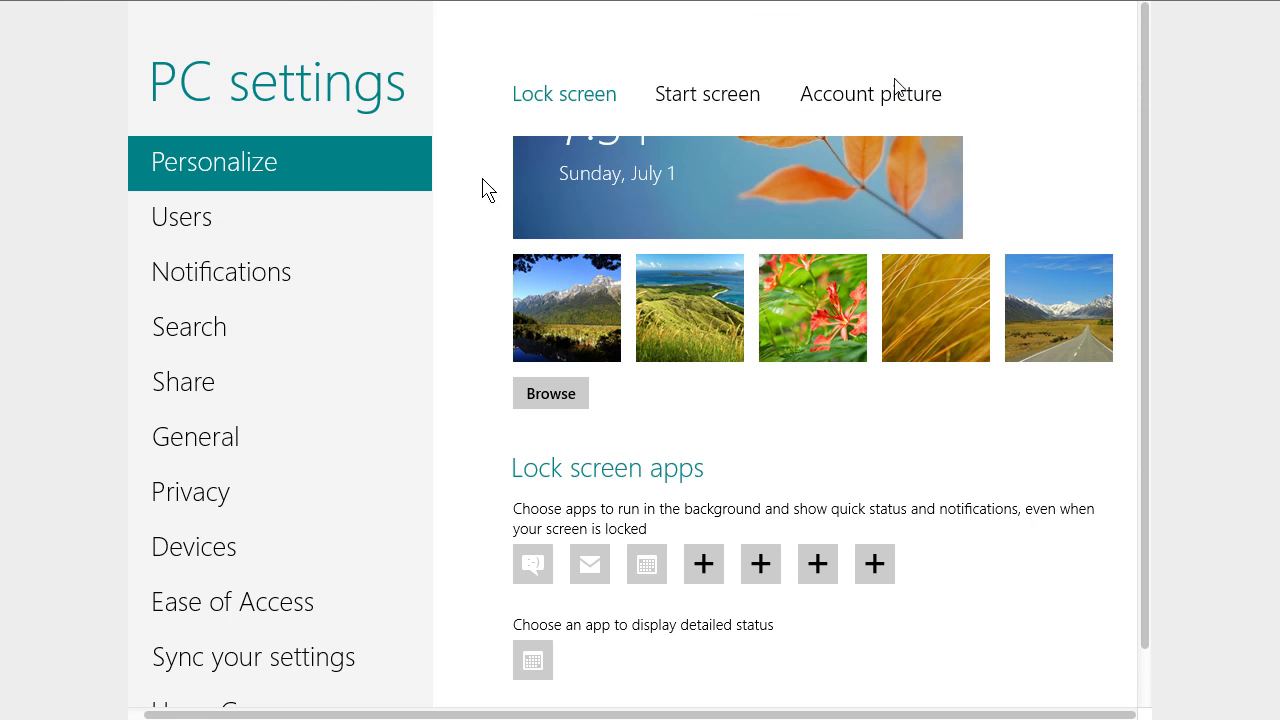
{"action": "left_click", "coordinate": [216, 225]}
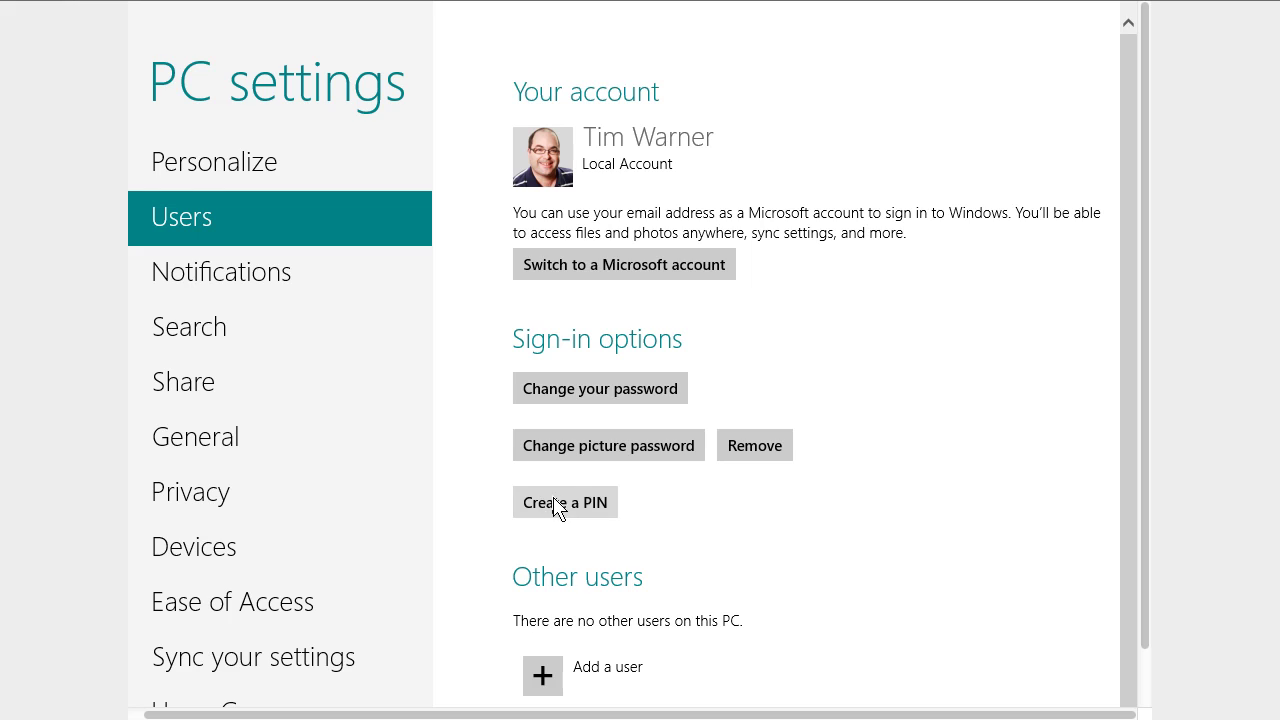
{"action": "left_click", "coordinate": [770, 453]}
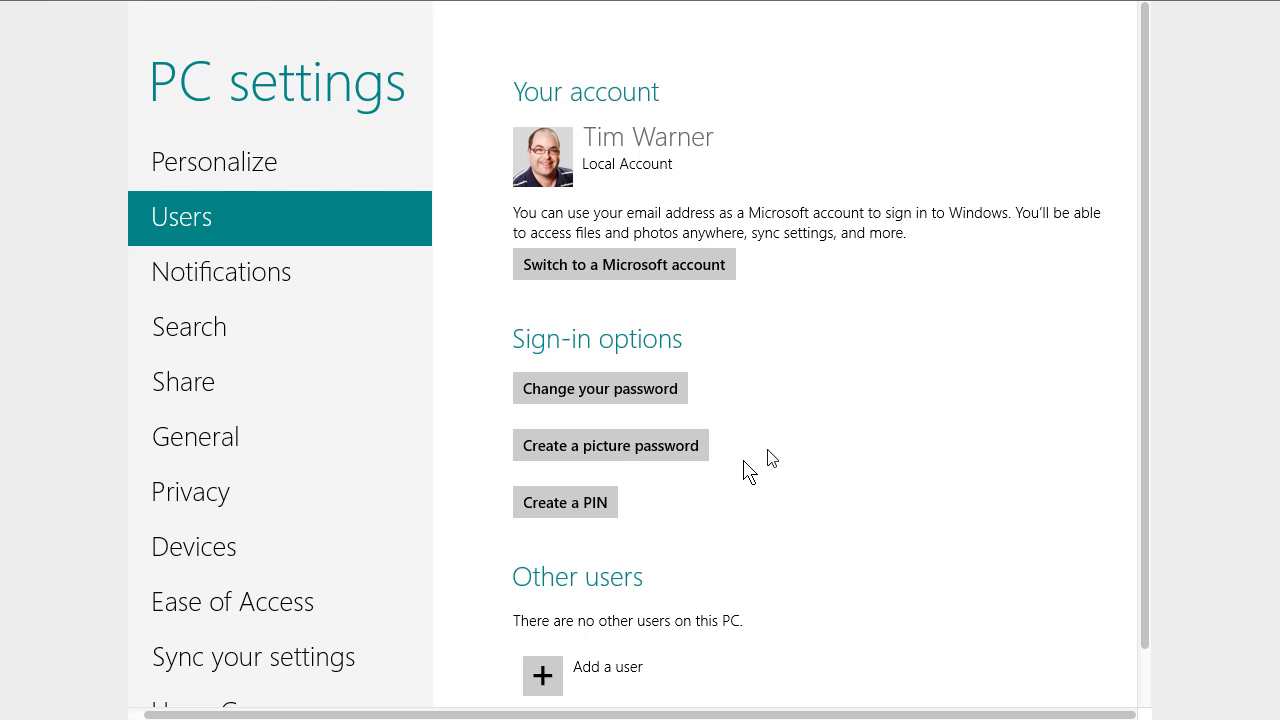
{"action": "left_click", "coordinate": [612, 455]}
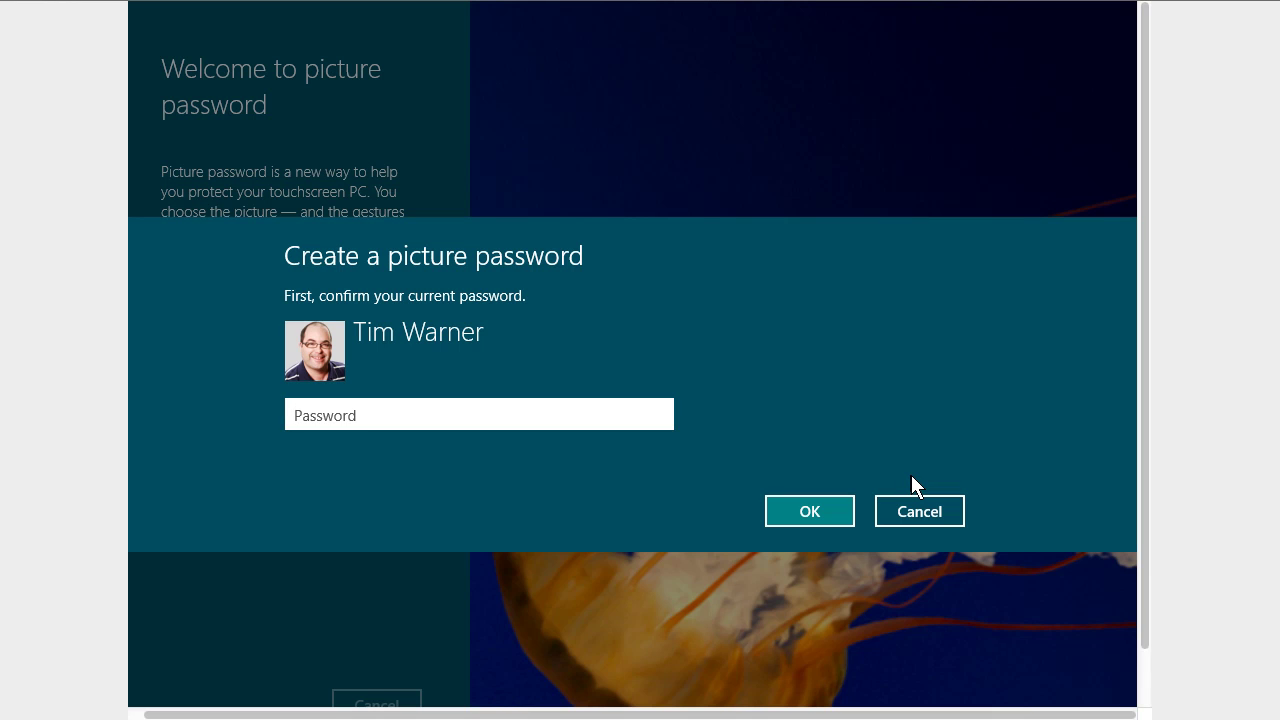
- Confirm the account password and choose the domed library ceiling photo as the password picture
{"action": "type", "text": "********"}
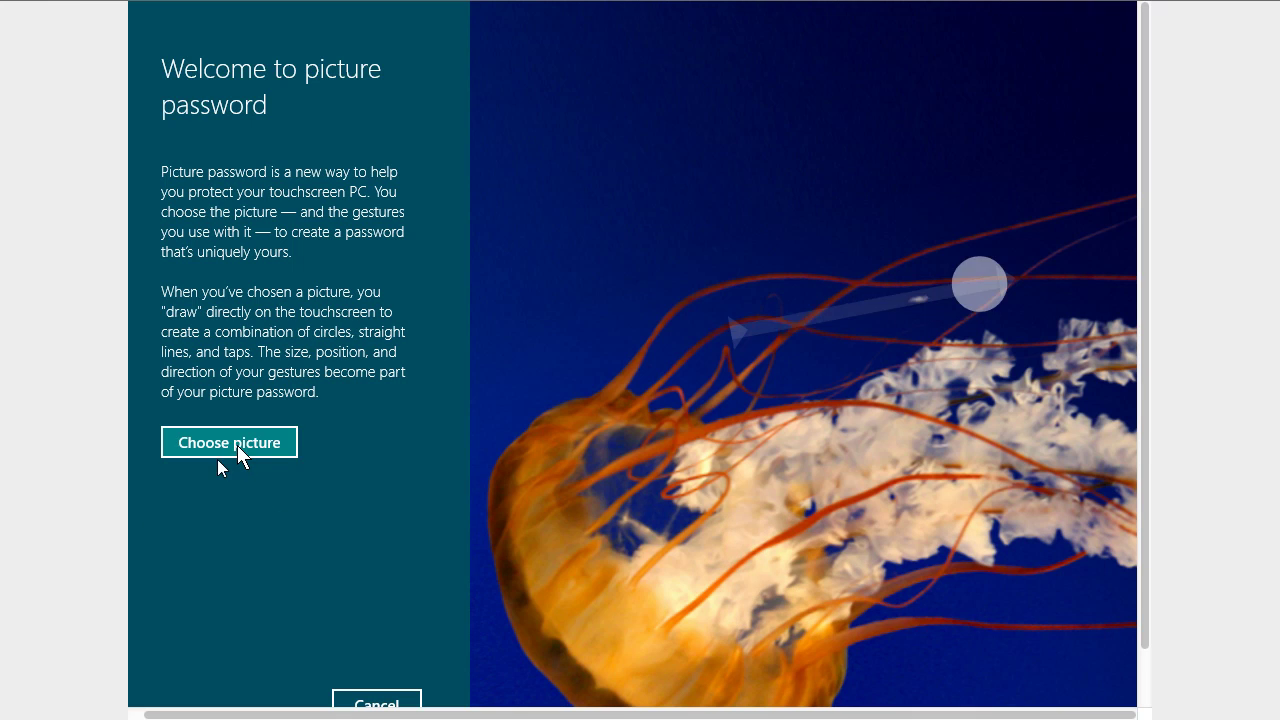
{"action": "left_click", "coordinate": [237, 445]}
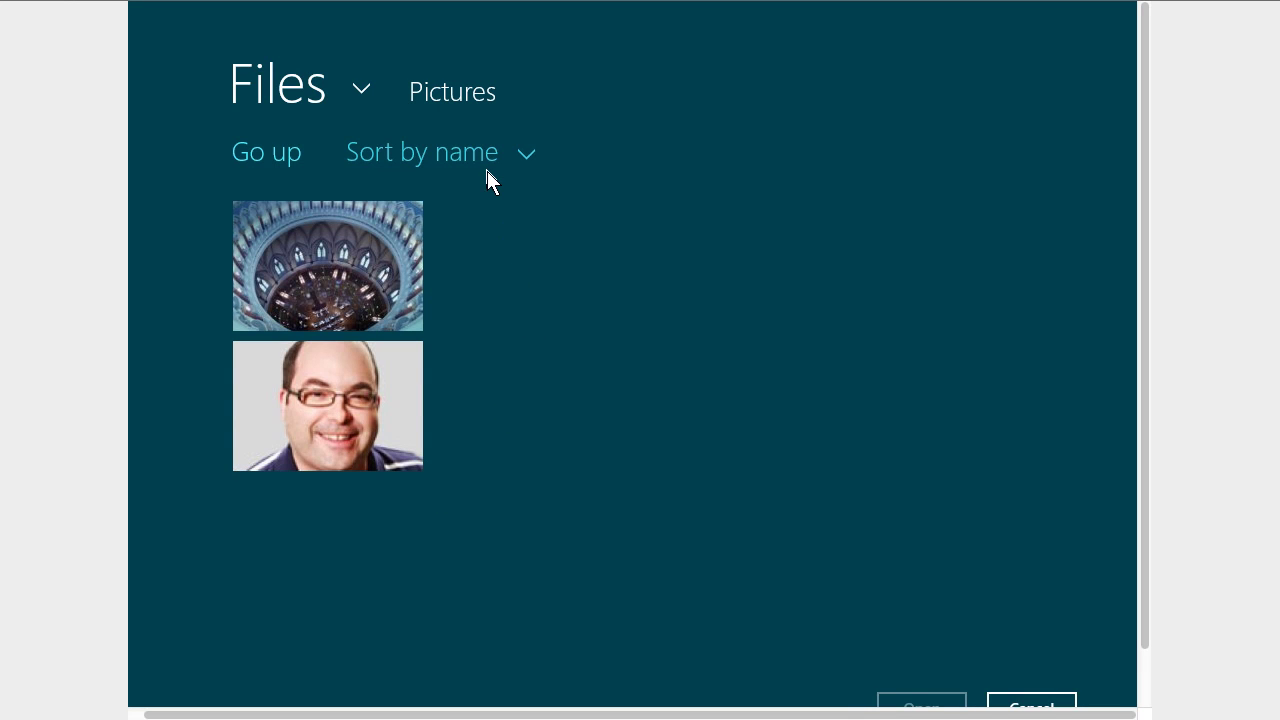
{"action": "left_click", "coordinate": [360, 258]}
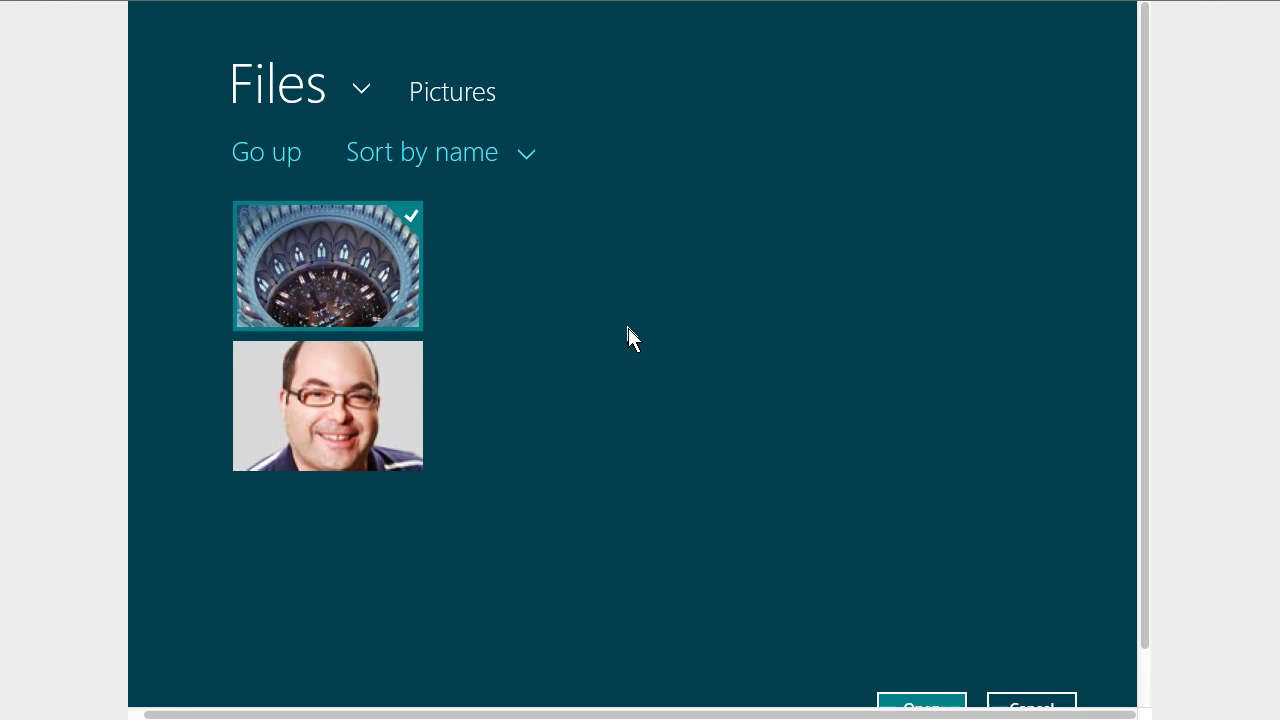
{"action": "scroll", "coordinate": [1160, 440], "scroll_direction": "down", "scroll_amount": 1}
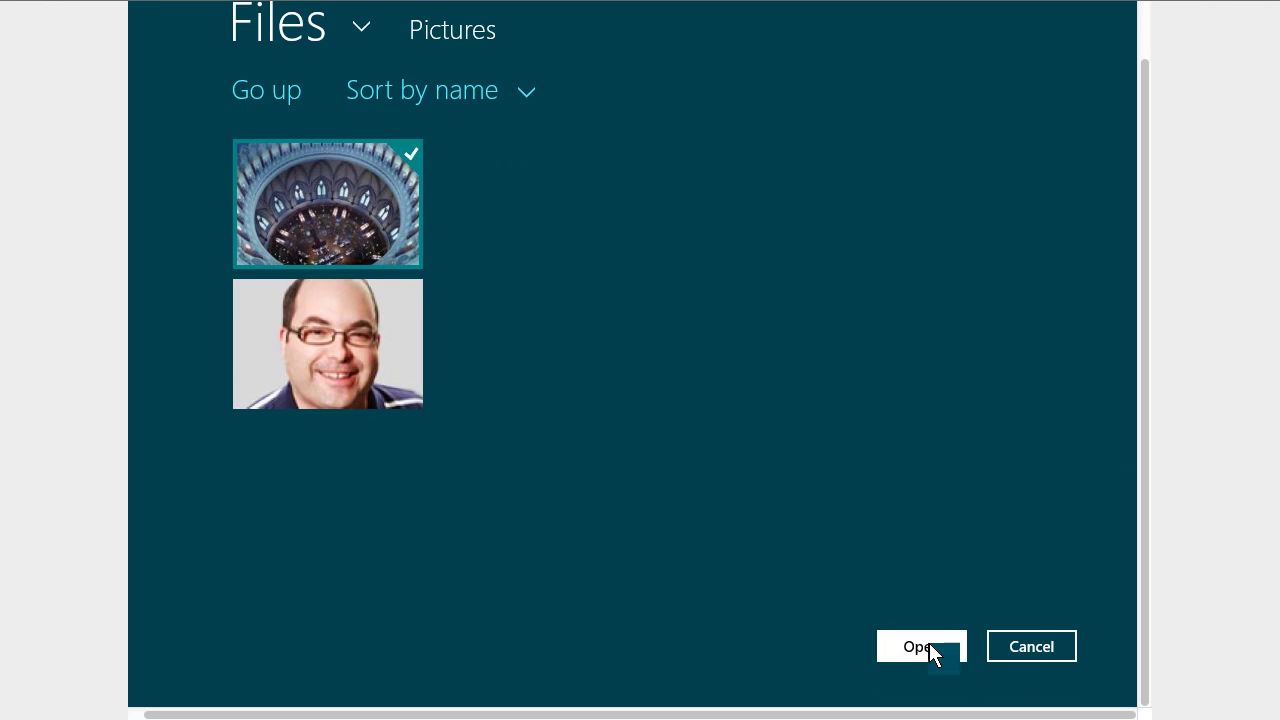
{"action": "left_click", "coordinate": [921, 646]}
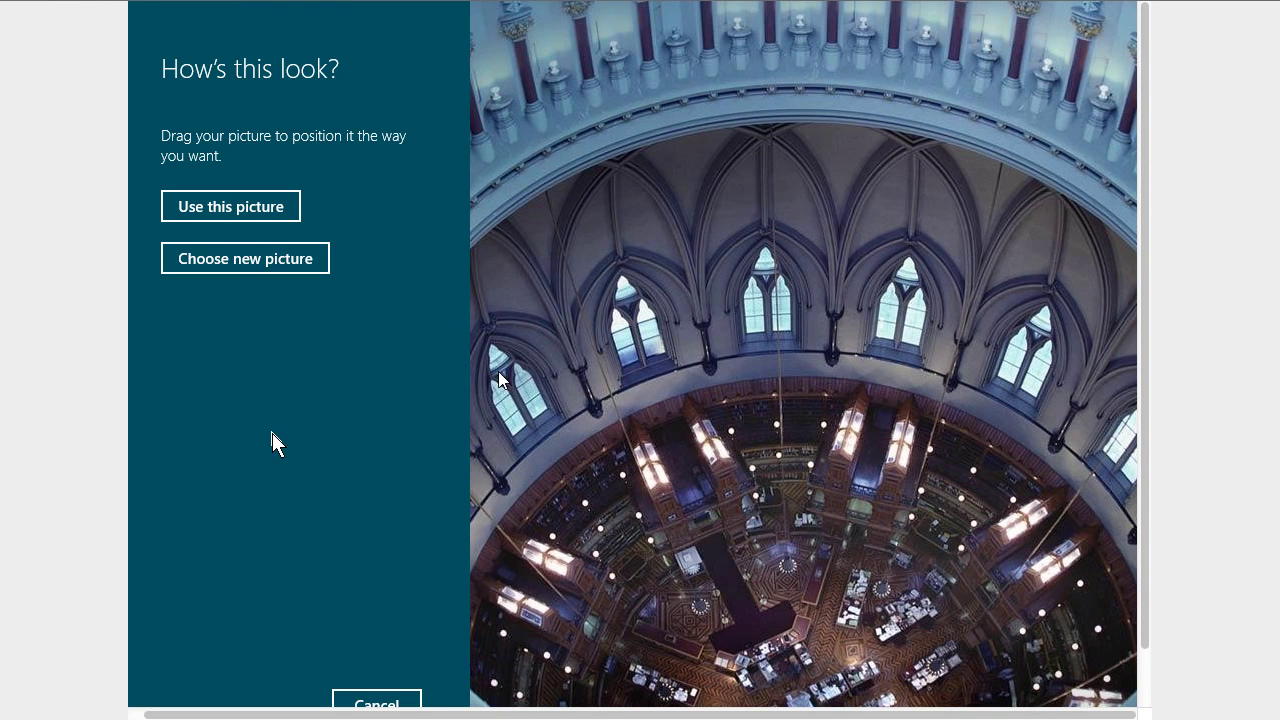
- Accept the dome photo and draw three gestures: one line and two taps
{"action": "left_click", "coordinate": [217, 207]}
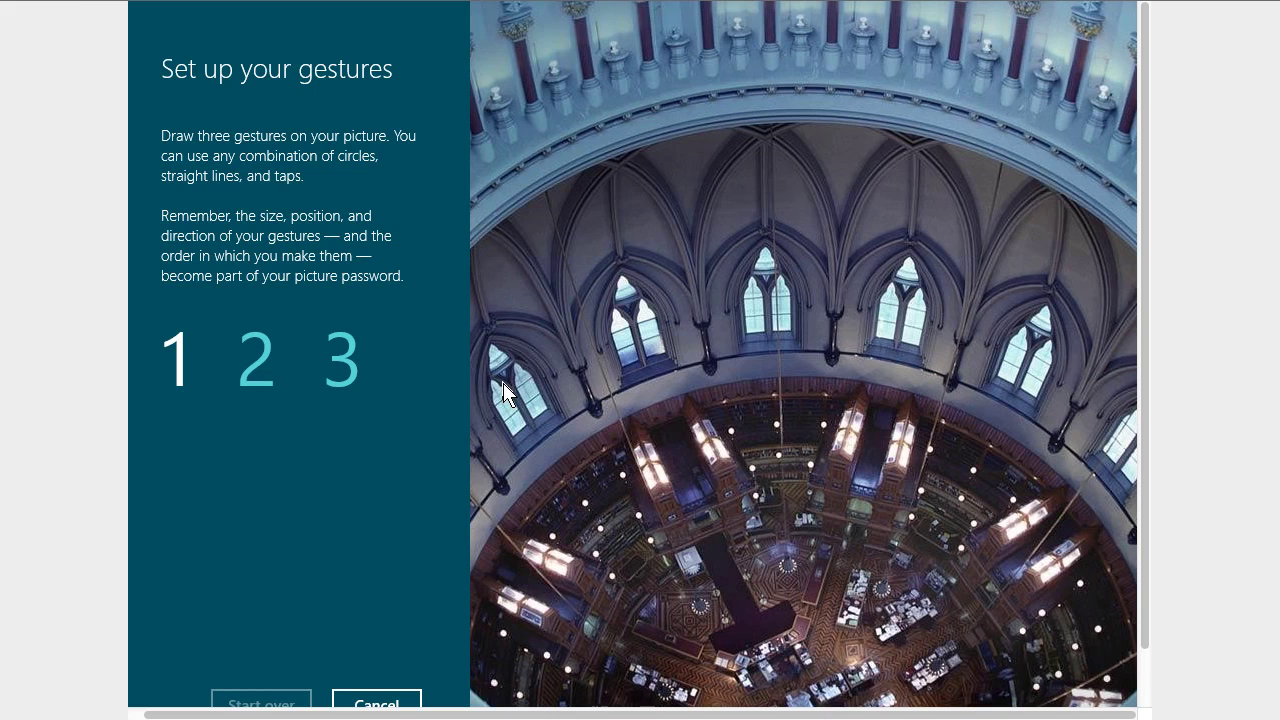
{"action": "left_click_drag", "start_coordinate": [508, 379], "coordinate": [765, 305]}
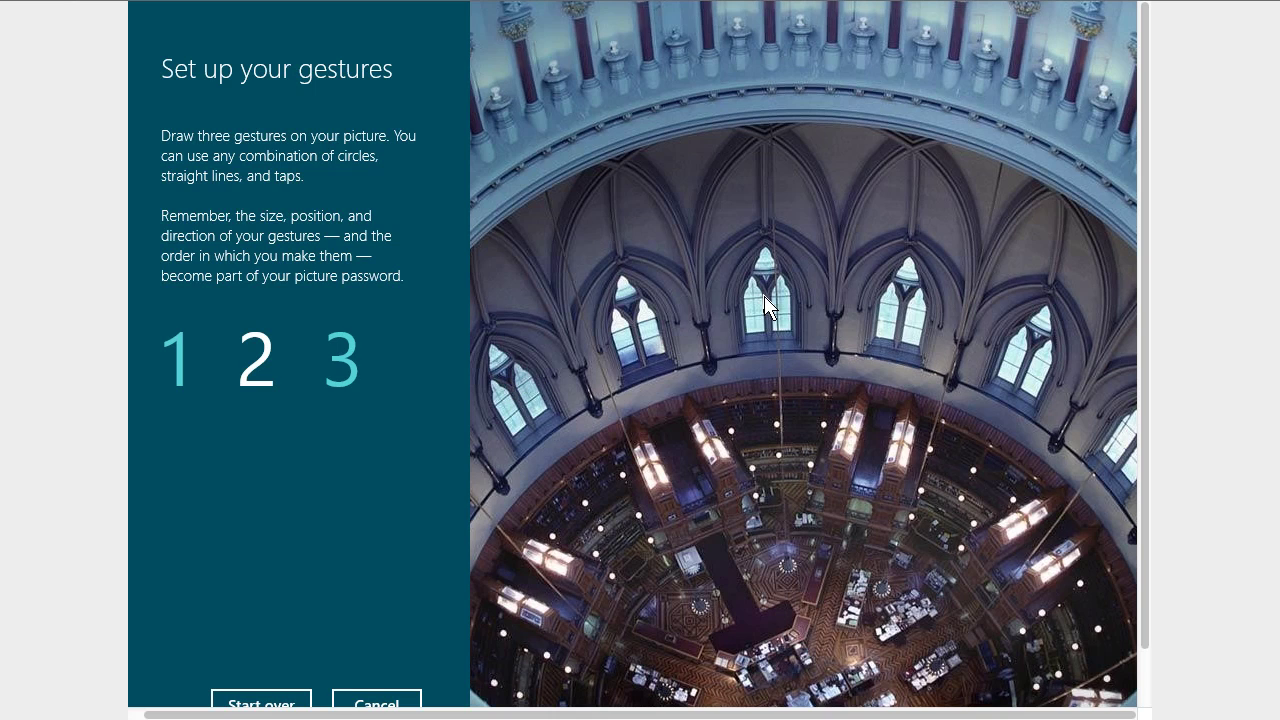
{"action": "left_click", "coordinate": [764, 296]}
{"action": "left_click", "coordinate": [1030, 368]}
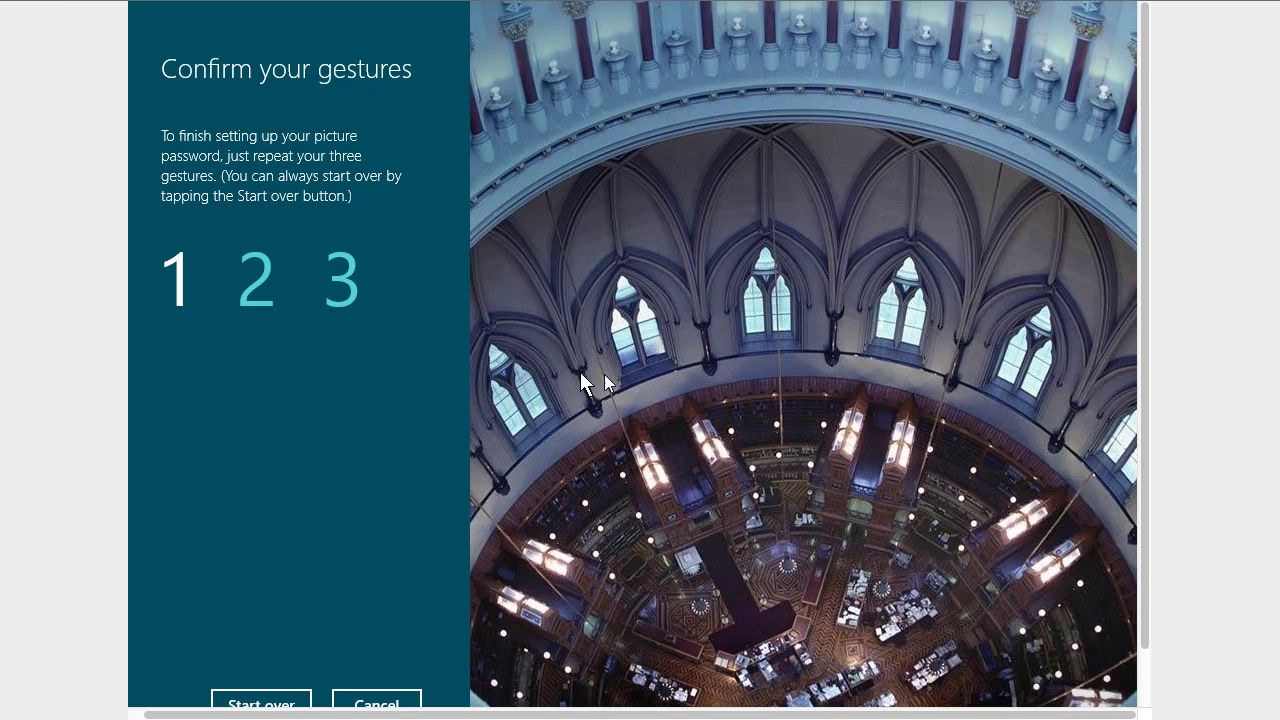
- Repeat the same three gestures to confirm them and close the completed setup
{"action": "left_click_drag", "start_coordinate": [512, 392], "coordinate": [765, 298]}
{"action": "left_click", "coordinate": [765, 292]}
{"action": "left_click", "coordinate": [1031, 345]}
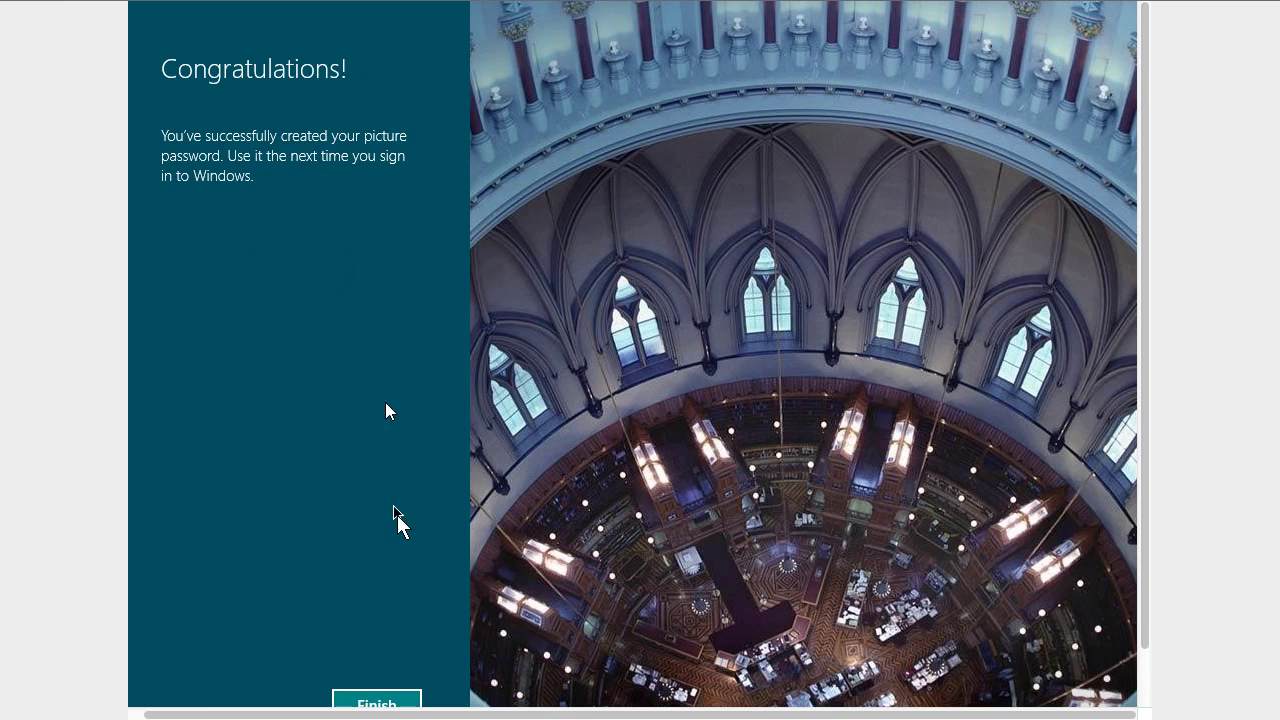
{"action": "left_click", "coordinate": [372, 704]}
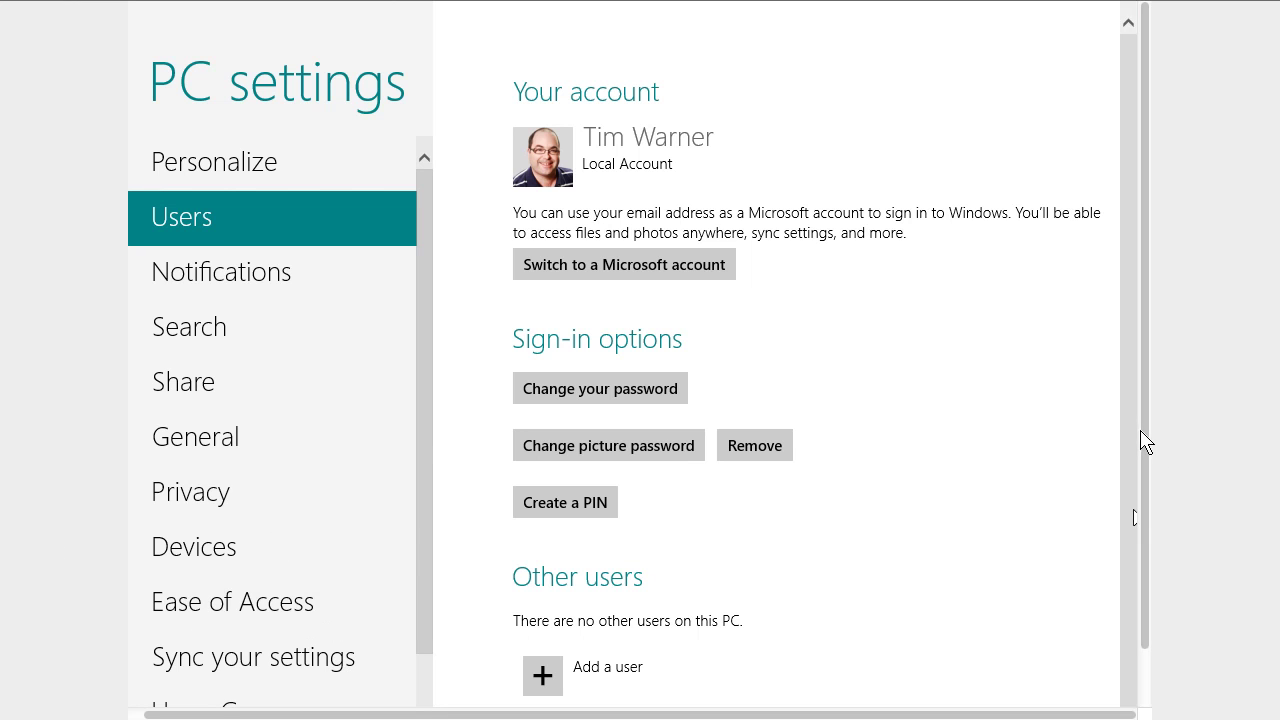
{"action": "mouse_move", "coordinate": [150, 655]}
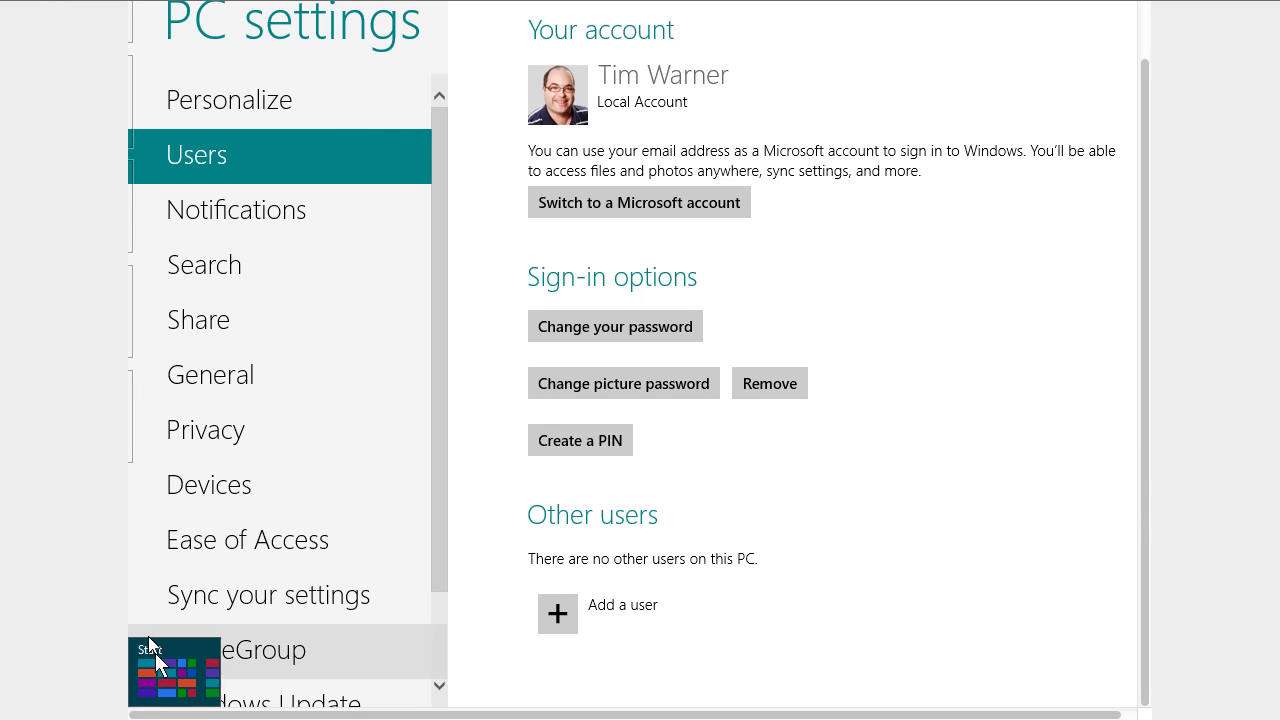
- Finish the setup and sign out from the Start screen account menu
{"action": "left_click", "coordinate": [155, 652]}
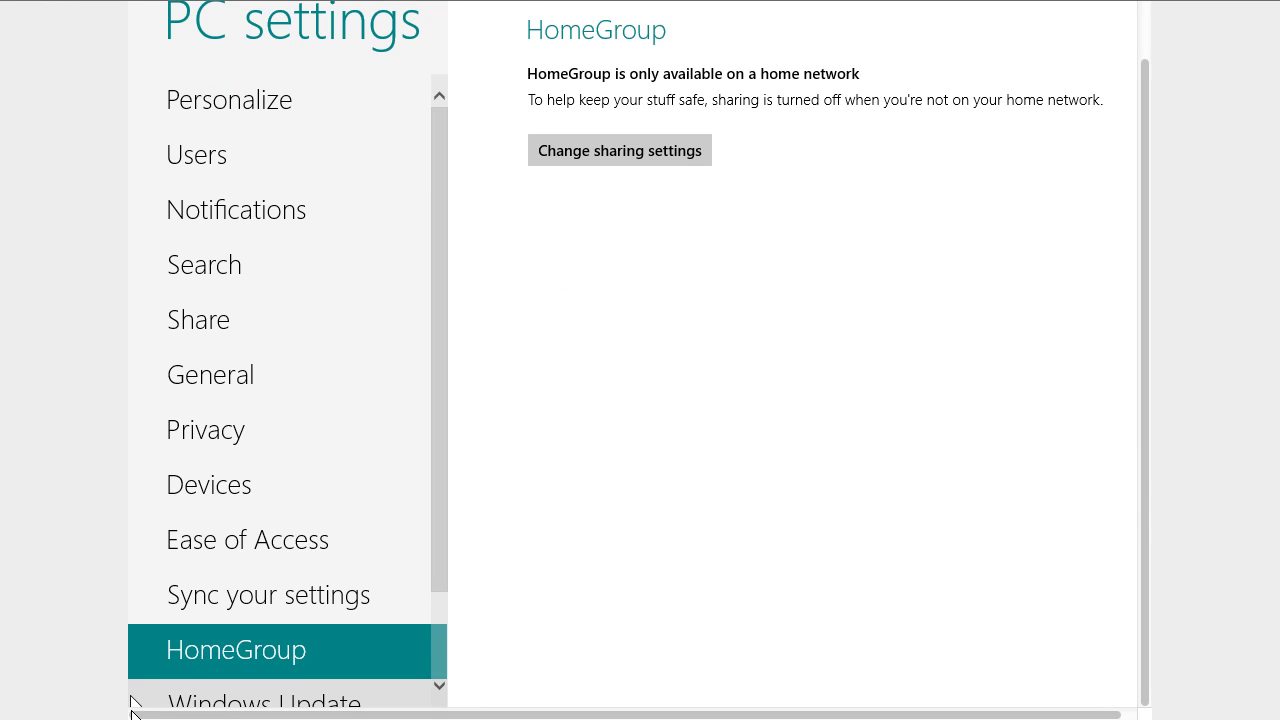
{"action": "left_click", "coordinate": [135, 712]}
{"action": "left_click", "coordinate": [1024, 86]}
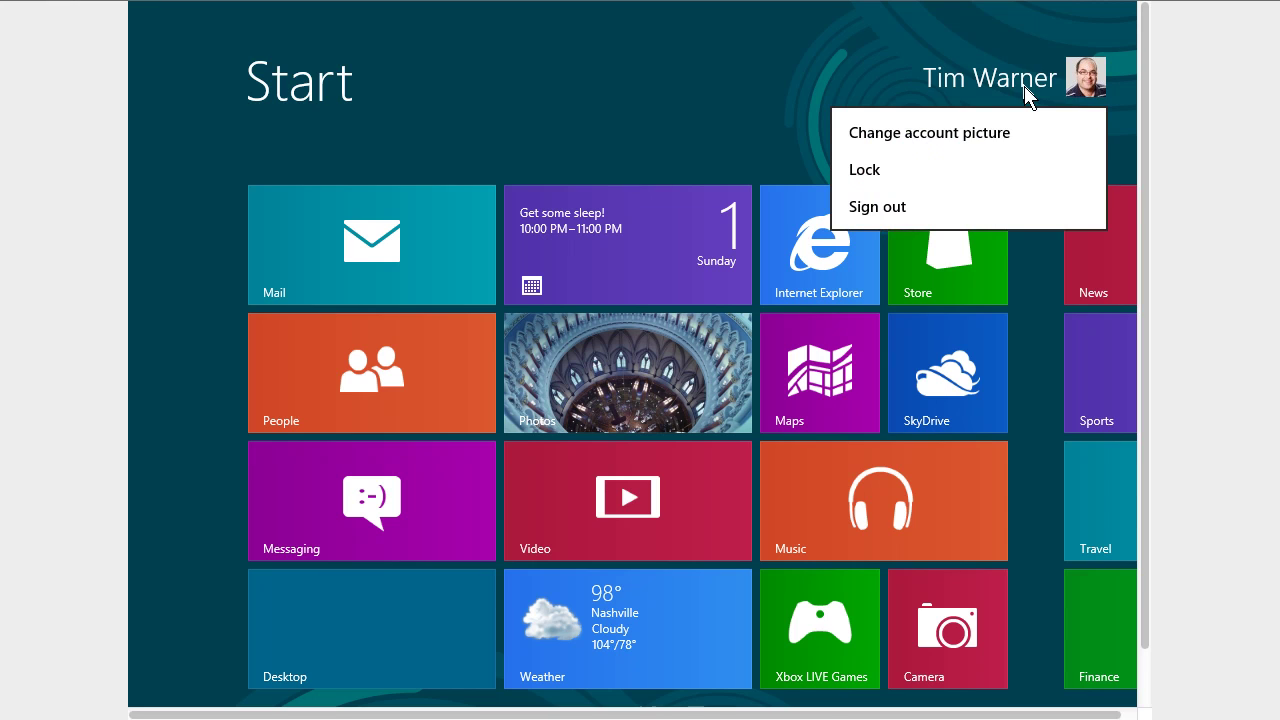
{"action": "left_click", "coordinate": [943, 208]}
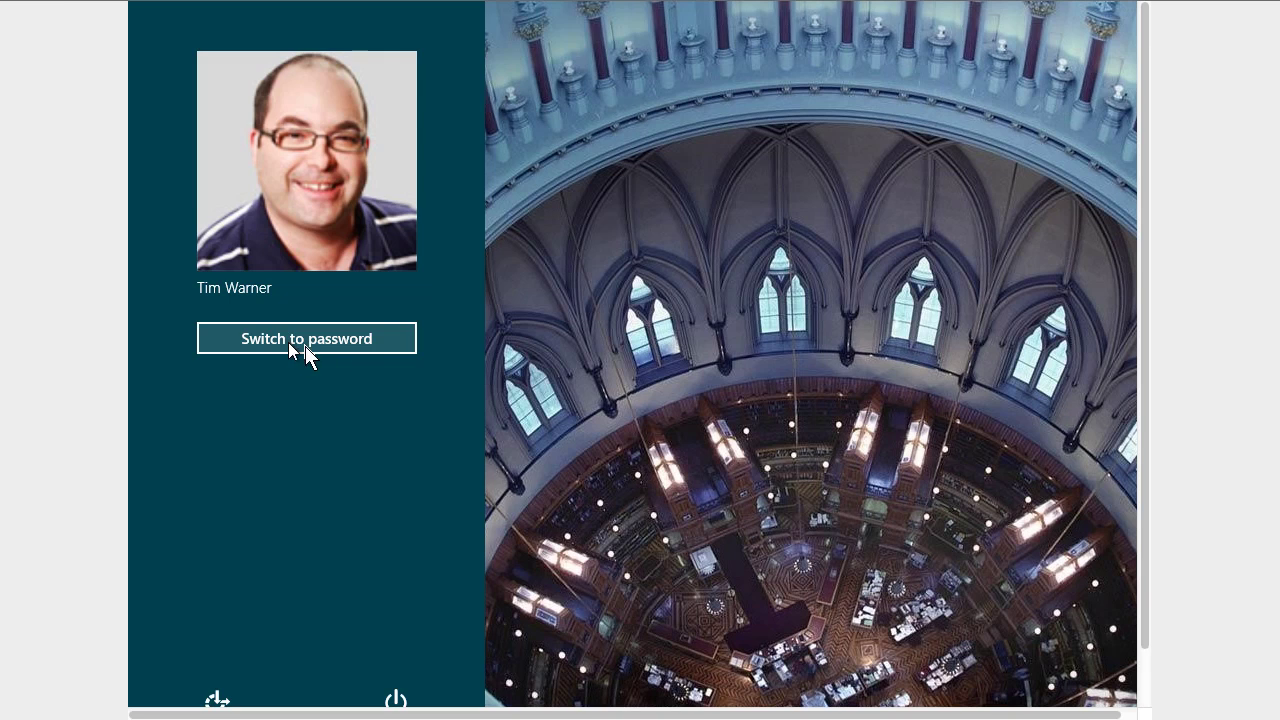
- Draw the picture password gestures on the dome photo at the sign-in screen
{"action": "left_click", "coordinate": [520, 378]}
{"action": "left_click", "coordinate": [783, 286]}
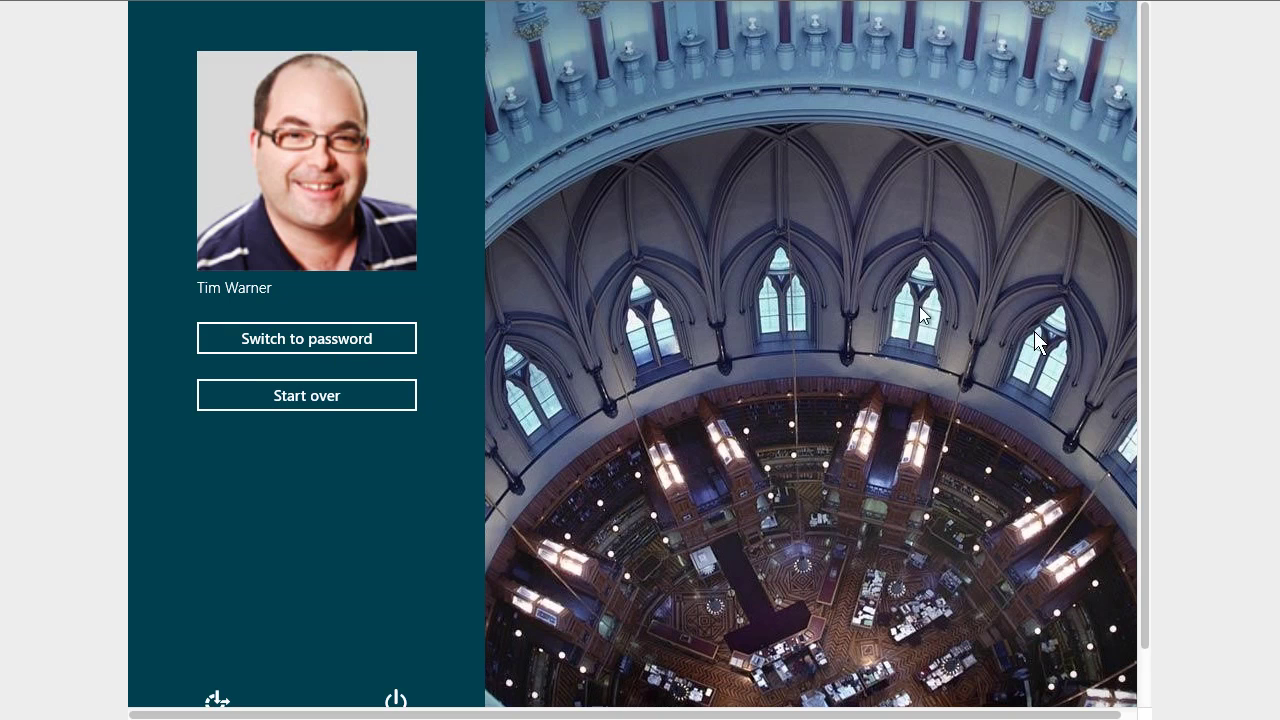